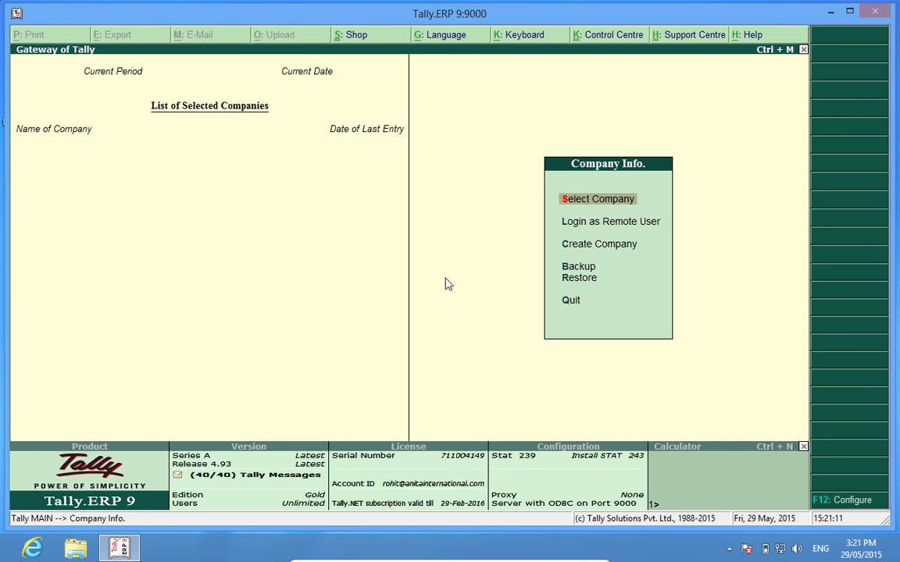
# - View the list of companies available to open, leaving it without selecting one
pyautogui.press('Return')
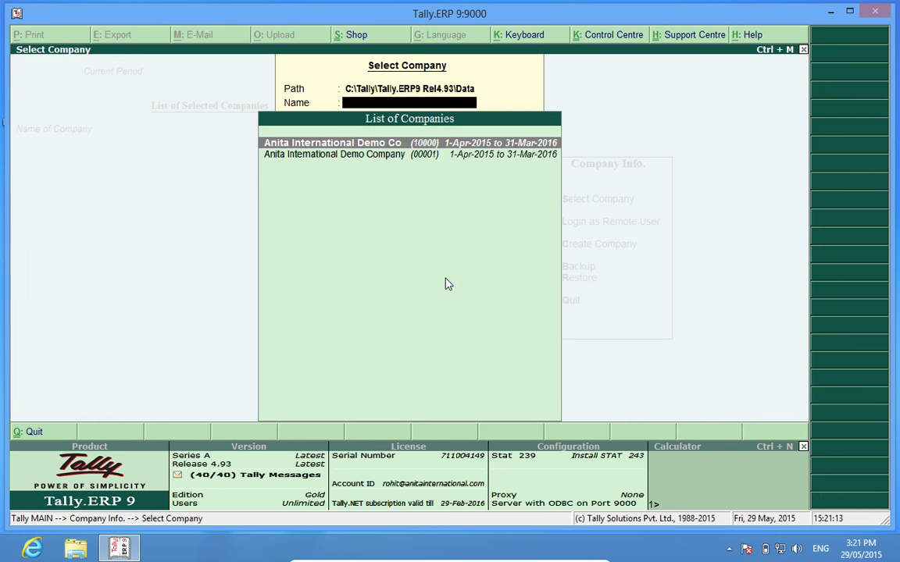
pyautogui.press('Down')
pyautogui.press('Up')
pyautogui.press('Escape')
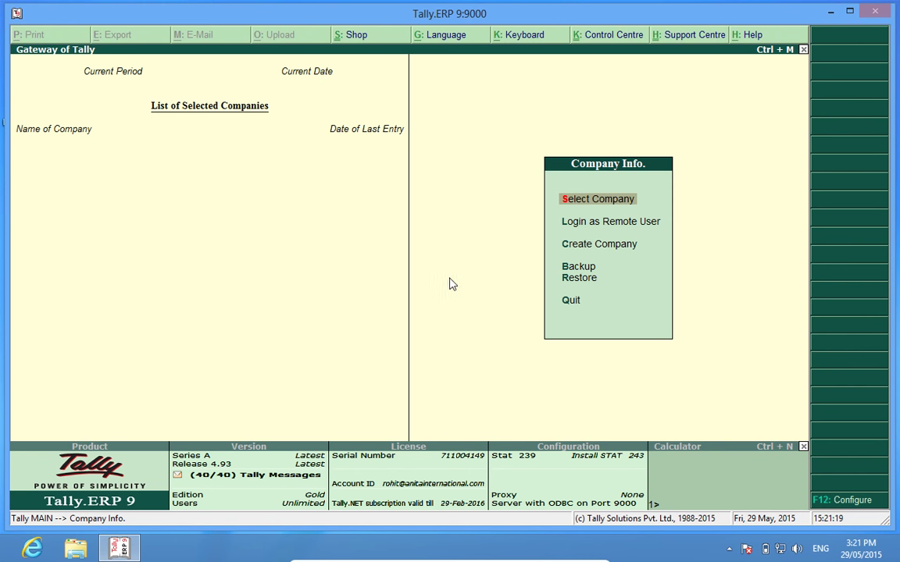
# - Start a company backup and set its destination to C:\tallybackup
pyautogui.click(582, 270)
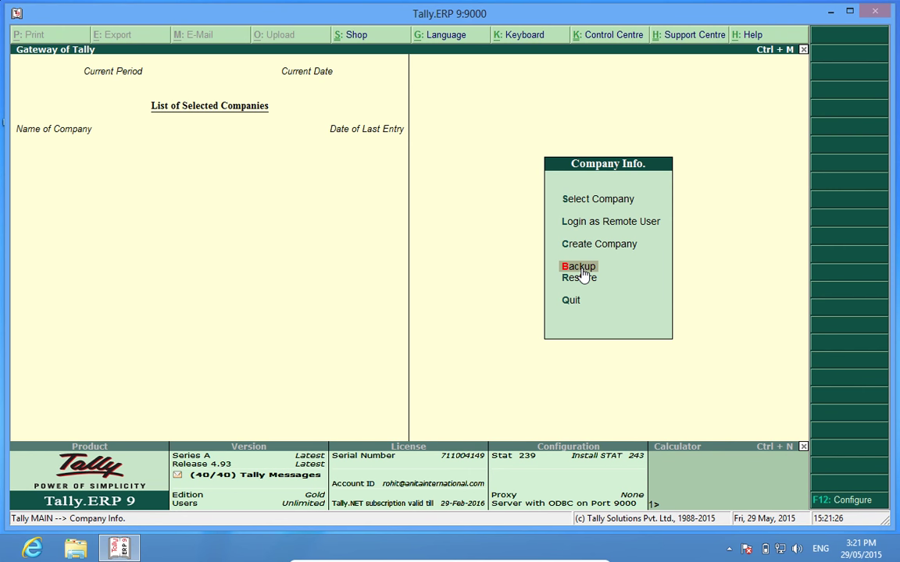
pyautogui.click(582, 272)
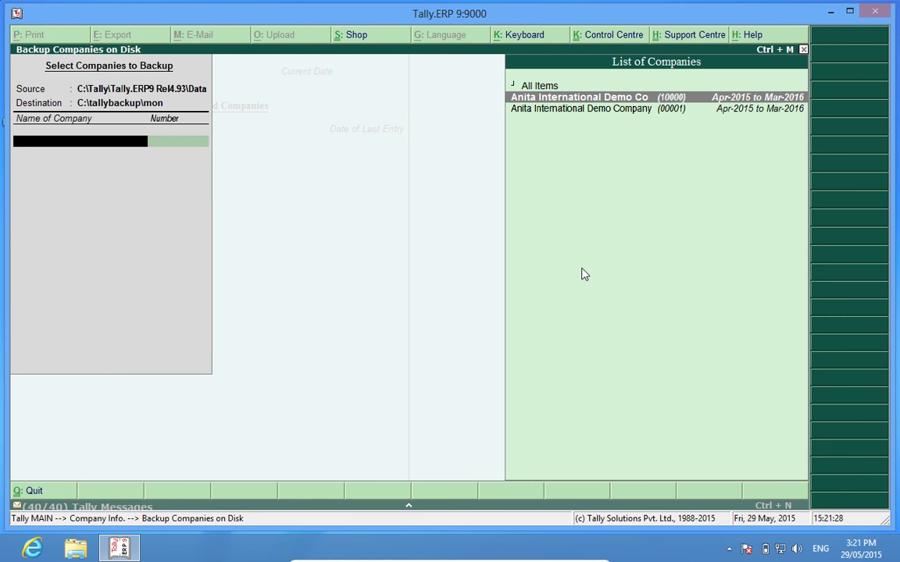
pyautogui.press('Escape')
pyautogui.press('BackSpace')
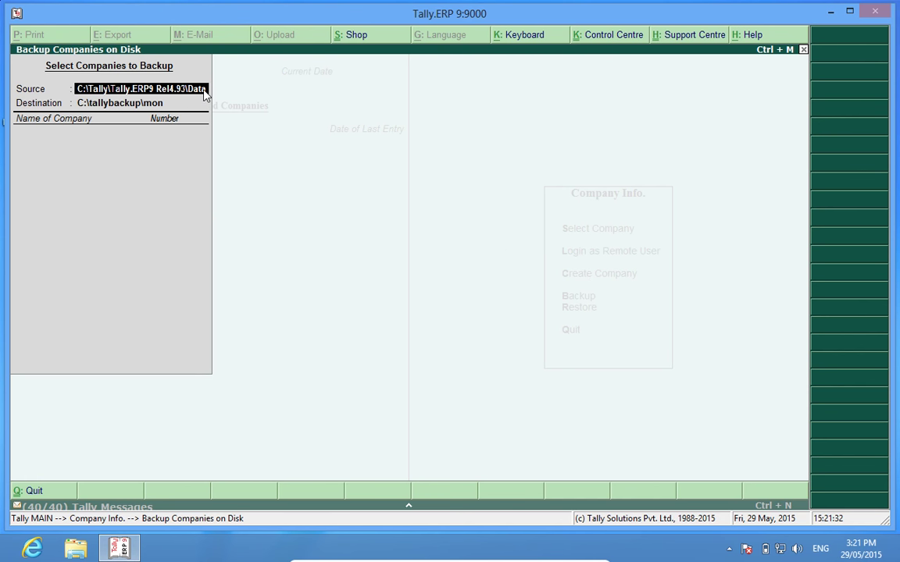
pyautogui.click(135, 107)
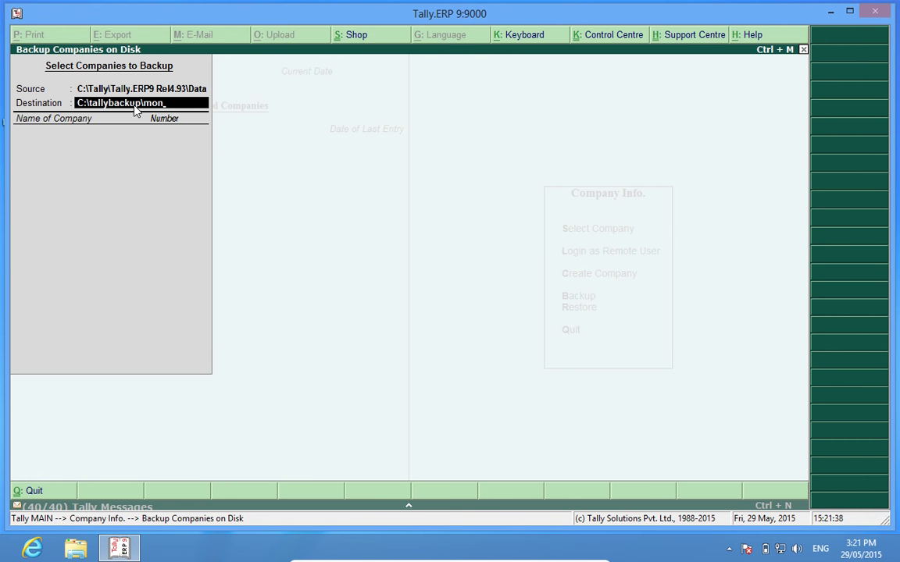
pyautogui.press('BackSpace')
pyautogui.press('BackSpace')
pyautogui.press('BackSpace')
pyautogui.press('BackSpace')
pyautogui.press('BackSpace')
pyautogui.press('BackSpace')
pyautogui.press('BackSpace')
pyautogui.press('BackSpace')
pyautogui.press('BackSpace')
pyautogui.press('BackSpace')
pyautogui.press('BackSpace')
pyautogui.press('BackSpace')
pyautogui.press('BackSpace')
pyautogui.press('BackSpace')
pyautogui.press('BackSpace')
pyautogui.write('tallybackuop')
pyautogui.press('BackSpace')
pyautogui.press('BackSpace')
pyautogui.write('p')
pyautogui.press('Return')
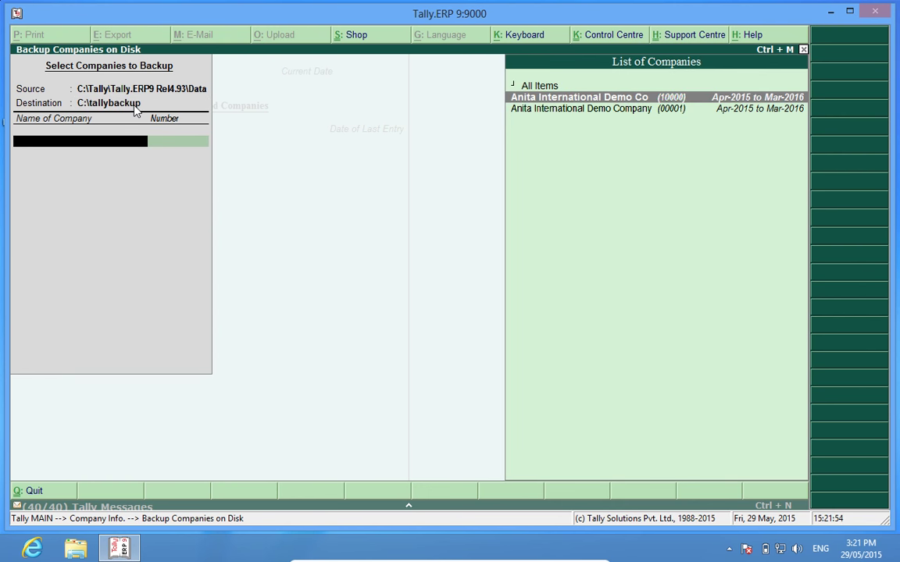
# - Add only Anita International Demo Company to the backup and accept it to run the backup
pyautogui.press('Down')
pyautogui.press('Return')
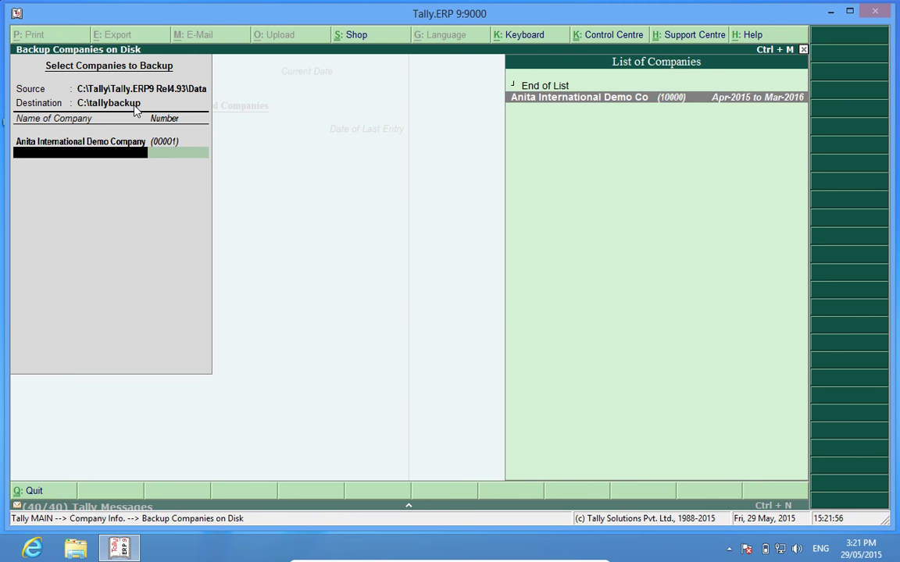
pyautogui.press('Up')
pyautogui.press('Return')
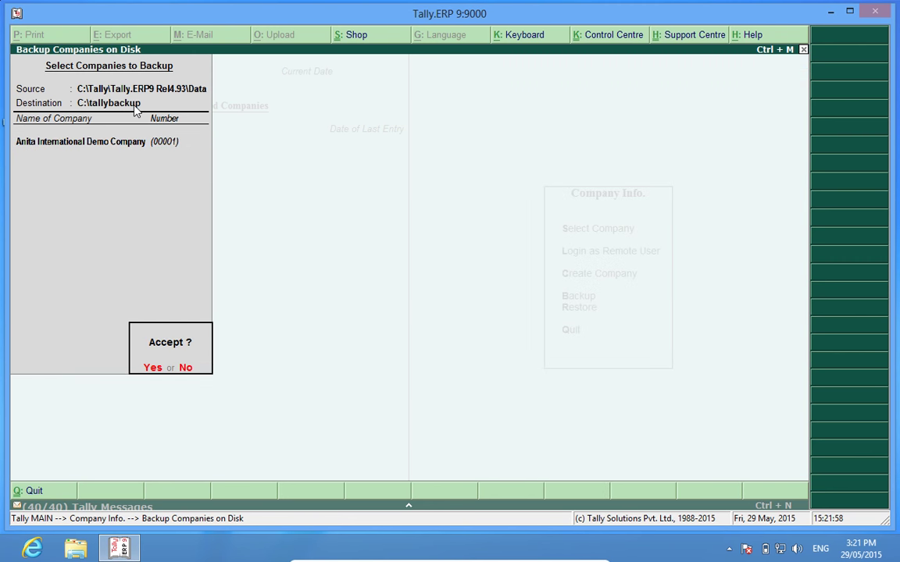
pyautogui.press('Return')
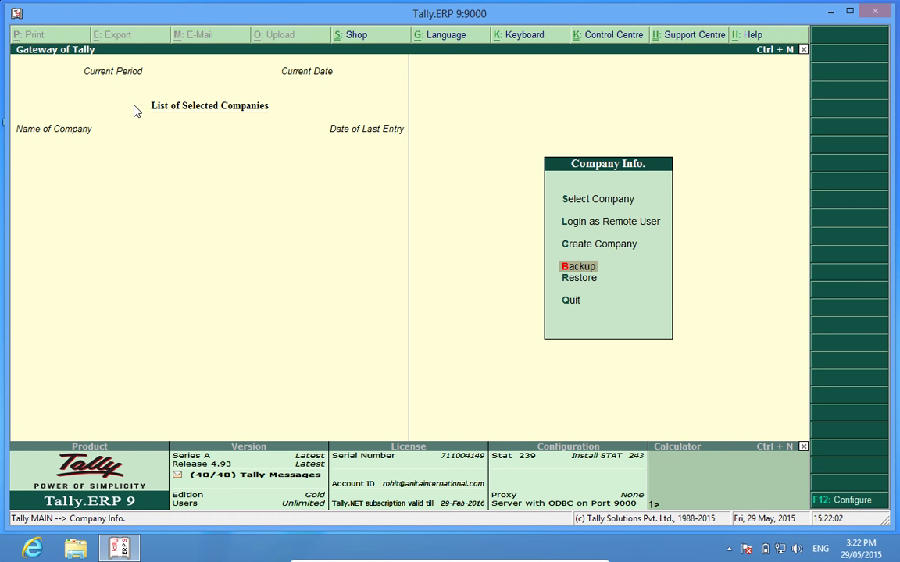
# - Minimize the accounting window and examine the Tallybackup folder on Local Disk (C:) in File Explorer
pyautogui.click(830, 12)
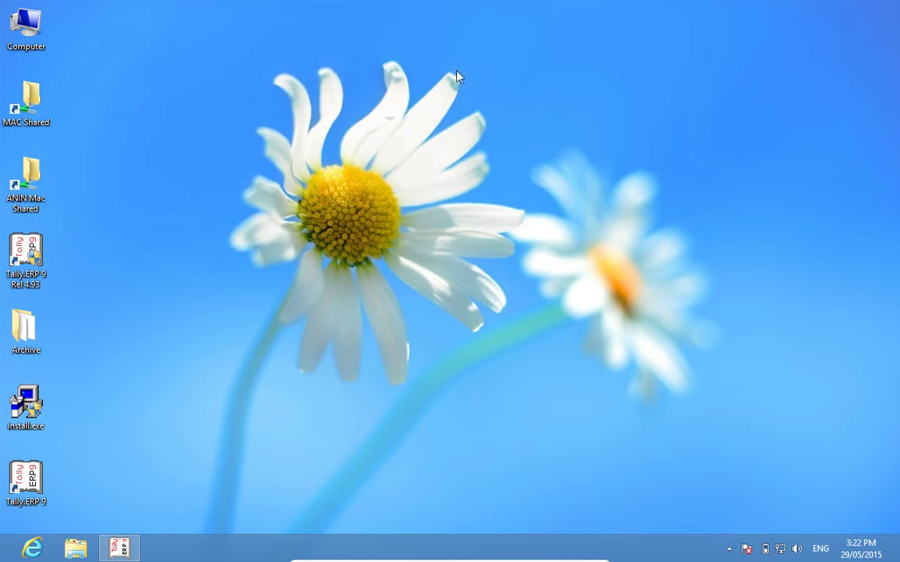
pyautogui.doubleClick(29, 33)
pyautogui.doubleClick(496, 223)
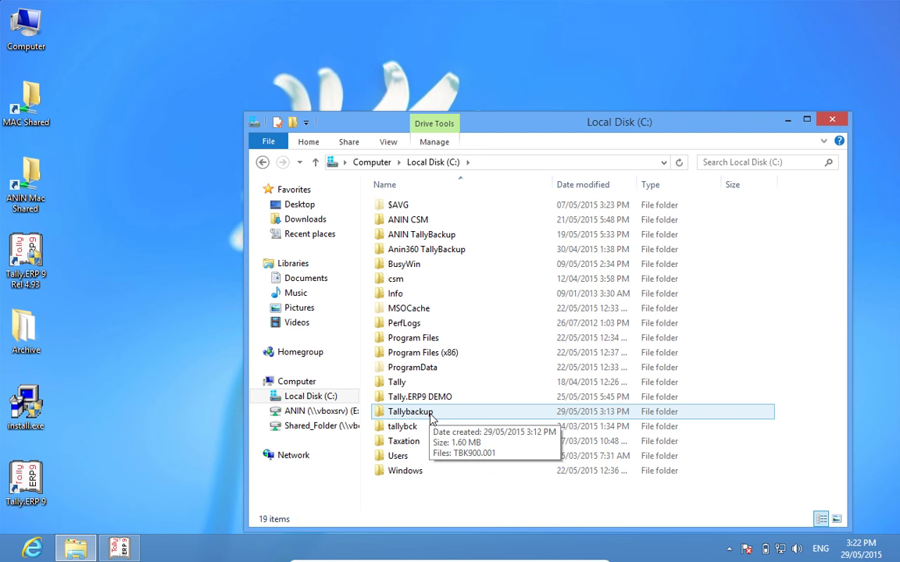
pyautogui.doubleClick(430, 414)
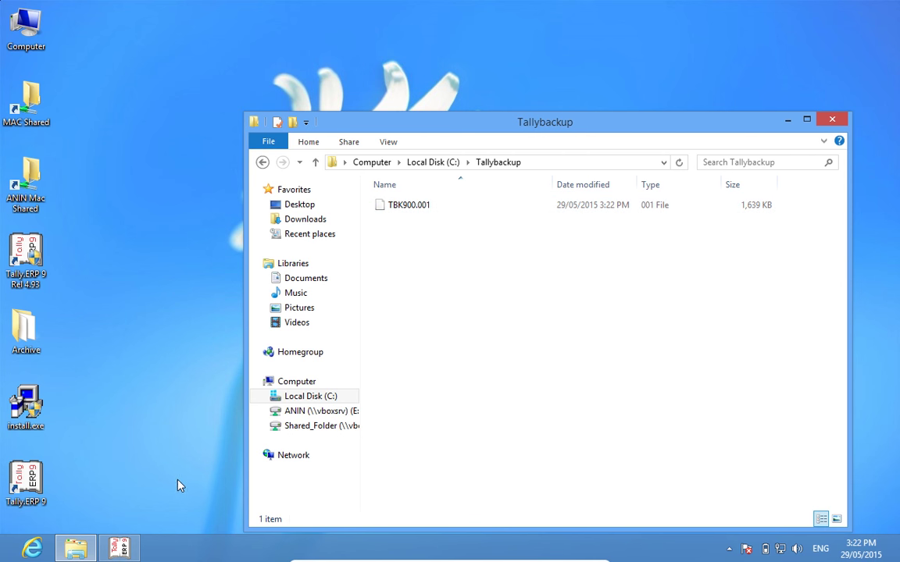
# - Switch back to Tally.ERP 9 and start another backup with the destination C:\tallybackup\mon
pyautogui.click(121, 549)
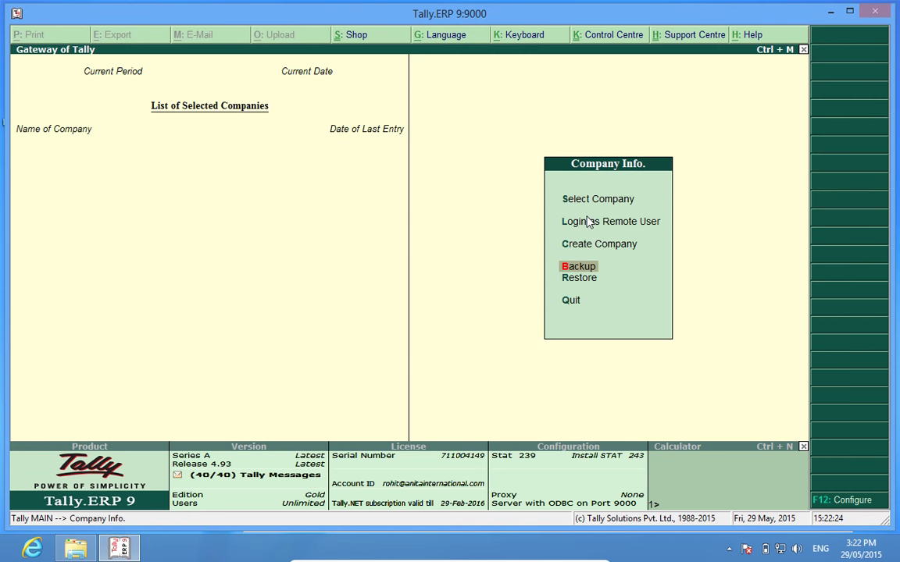
pyautogui.press('Return')
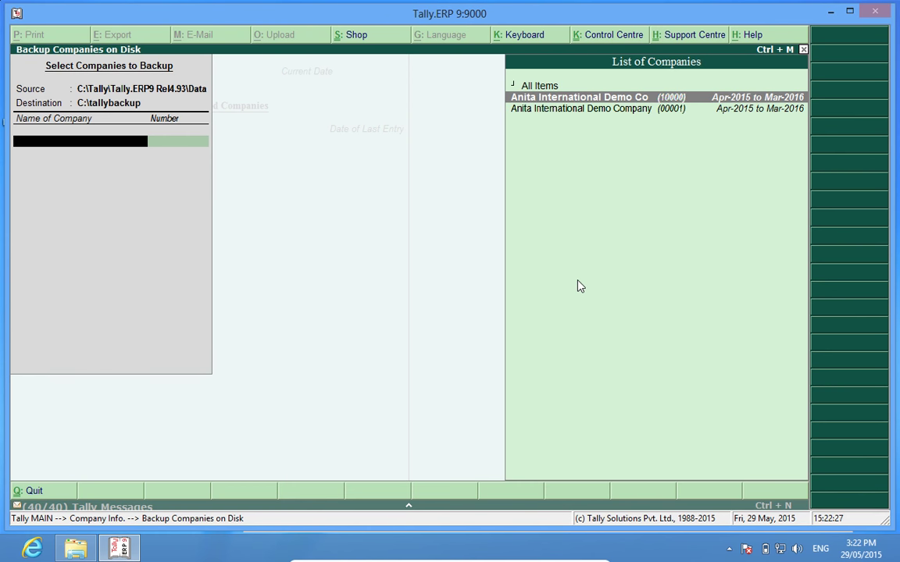
pyautogui.press('BackSpace')
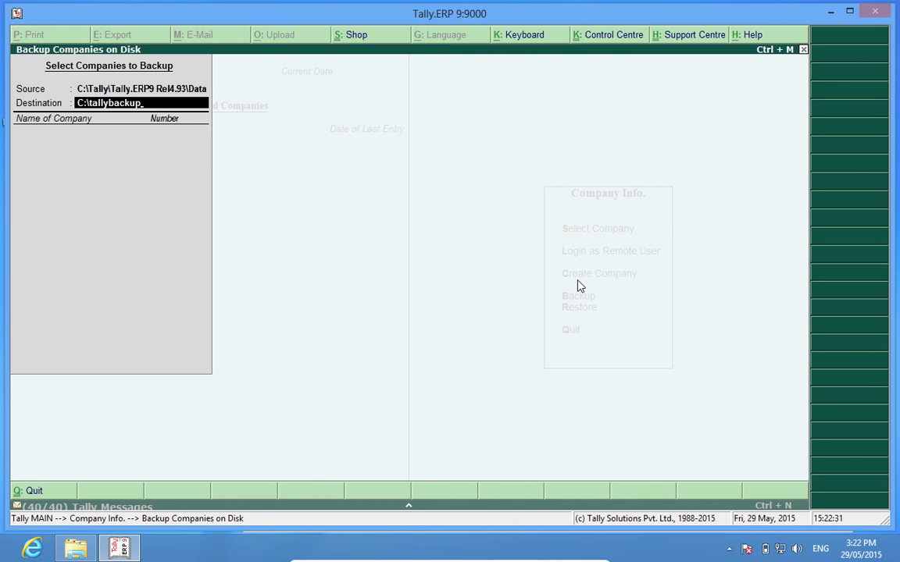
pyautogui.write('\\mon')
pyautogui.press('Return')
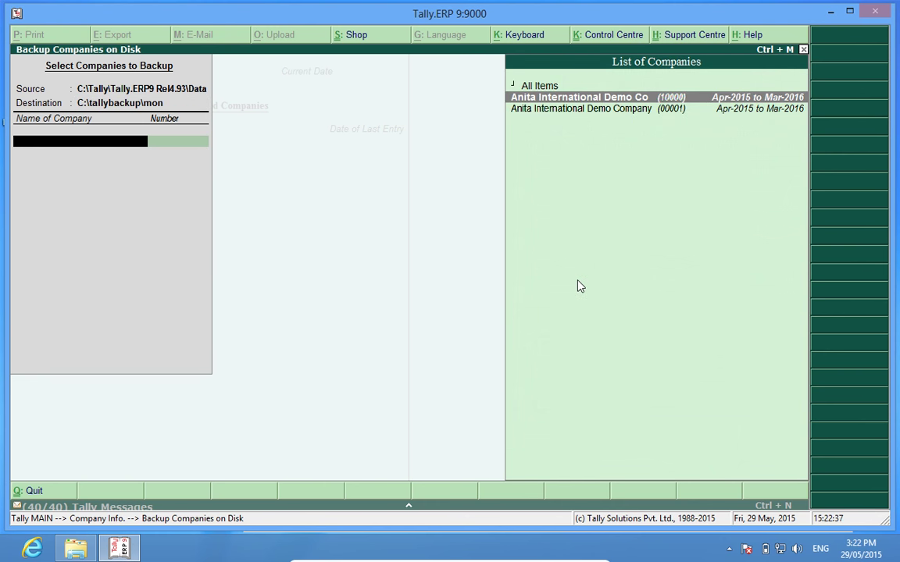
# - Back up only Anita International Demo Company to the mon folder
pyautogui.press('Down')
pyautogui.press('Return')
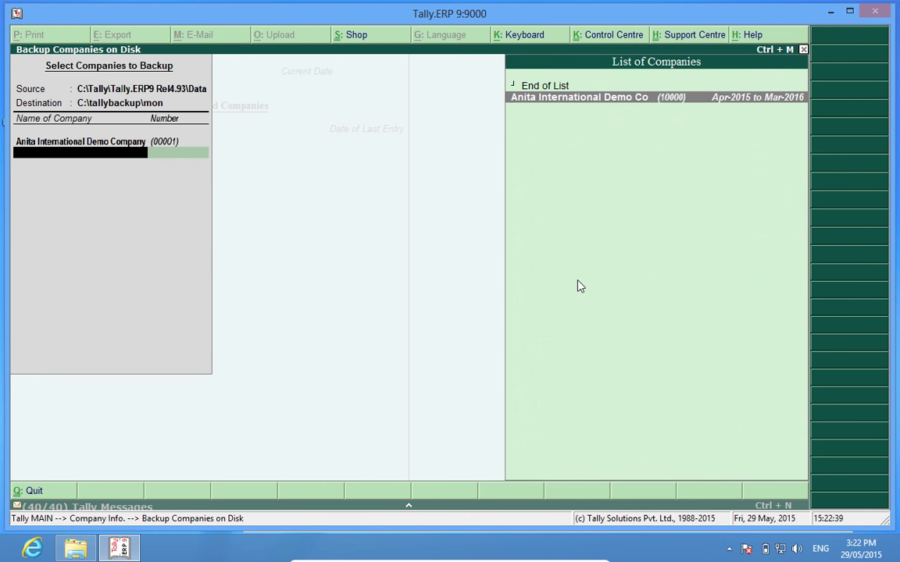
pyautogui.press('Up')
pyautogui.press('Return')
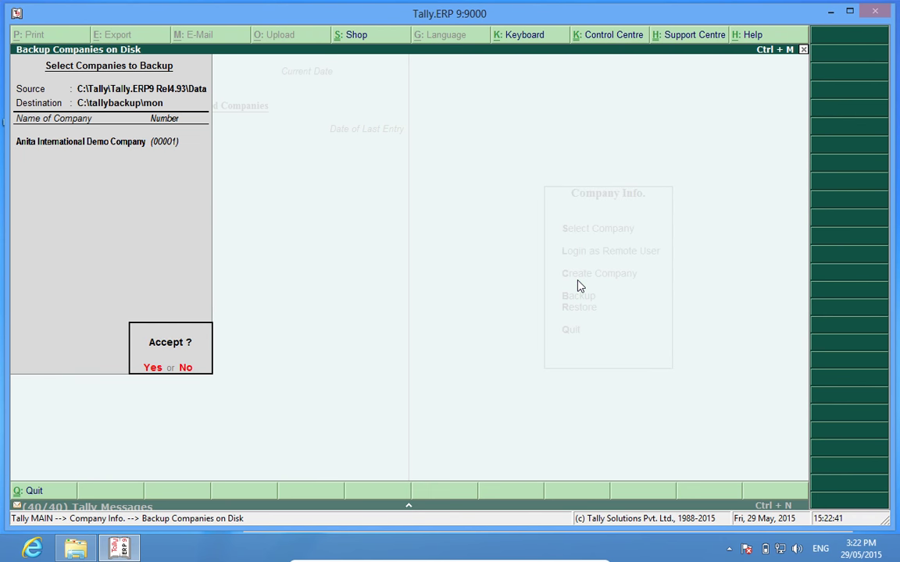
pyautogui.press('Return')
# - Start a further backup and set its destination to C:\tallybackup\tue
pyautogui.press('Return')
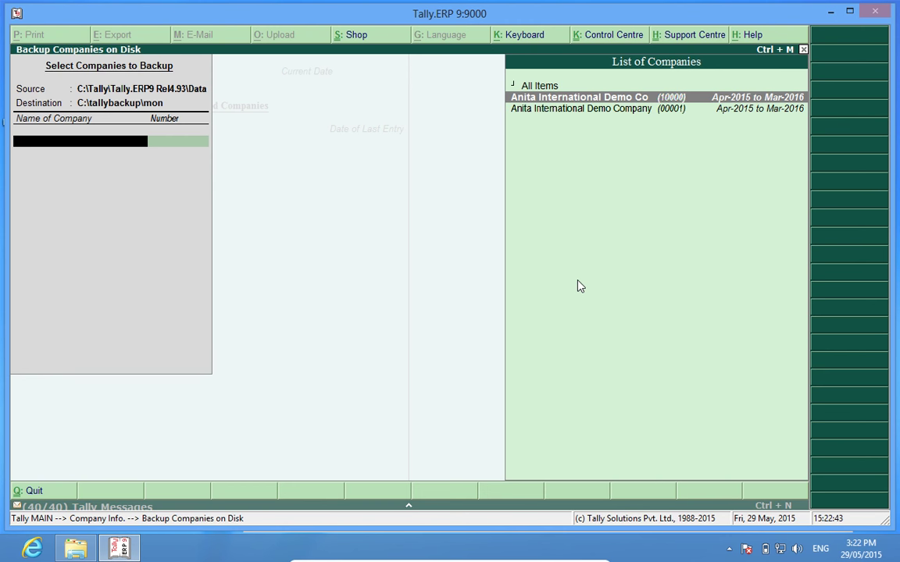
pyautogui.press('BackSpace')
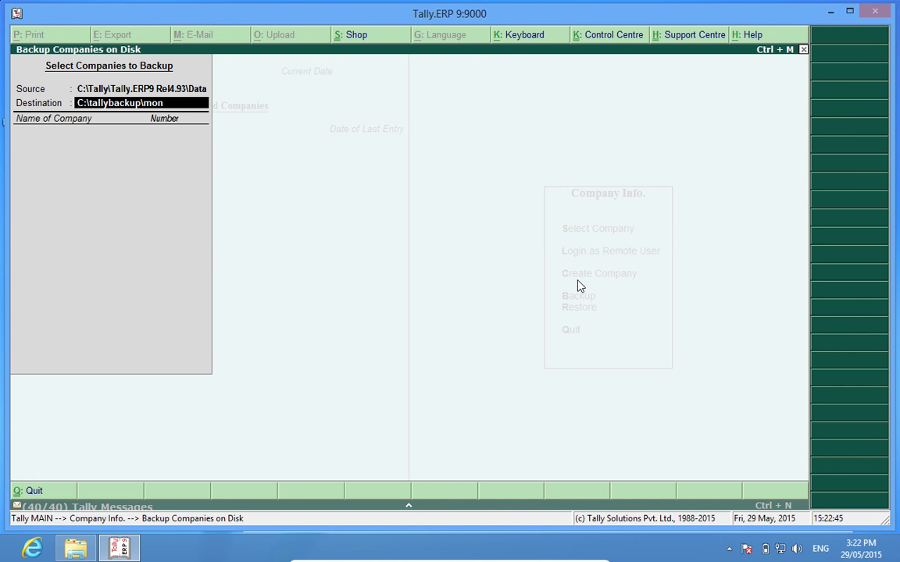
pyautogui.press('BackSpace')
pyautogui.press('BackSpace')
pyautogui.press('BackSpace')
pyautogui.write('tue')
pyautogui.press('Return')
# - Back up only Anita International Demo Company to the tue folder
pyautogui.press('Down')
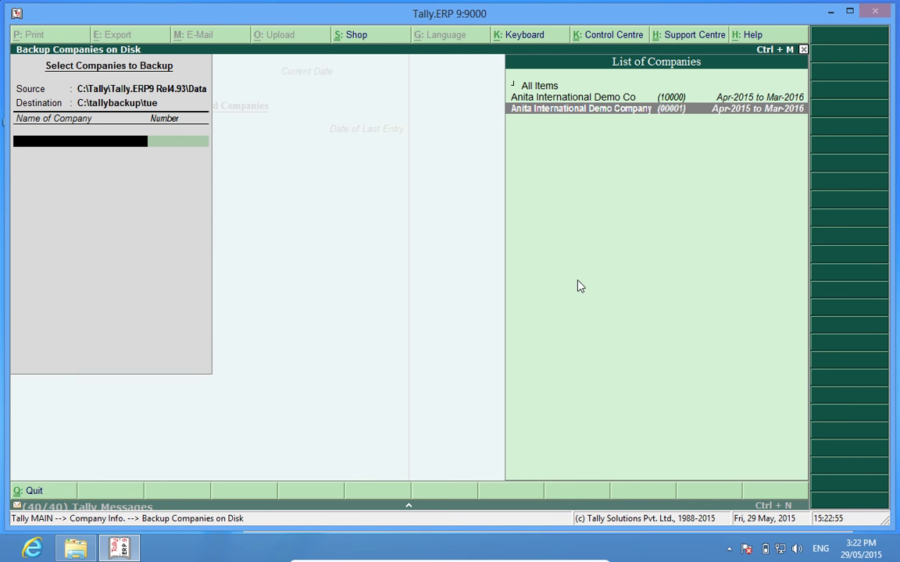
pyautogui.press('Return')
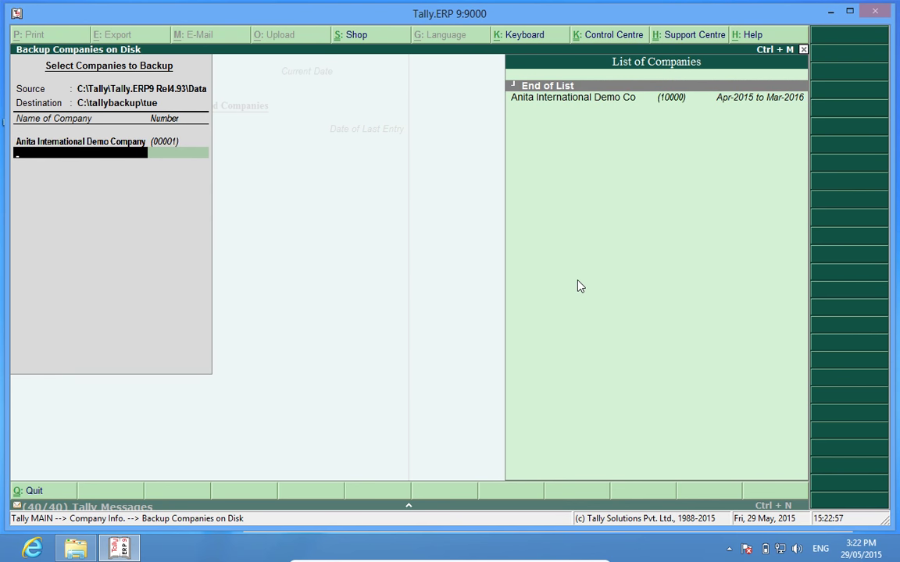
pyautogui.press('Return')
pyautogui.press('Return')
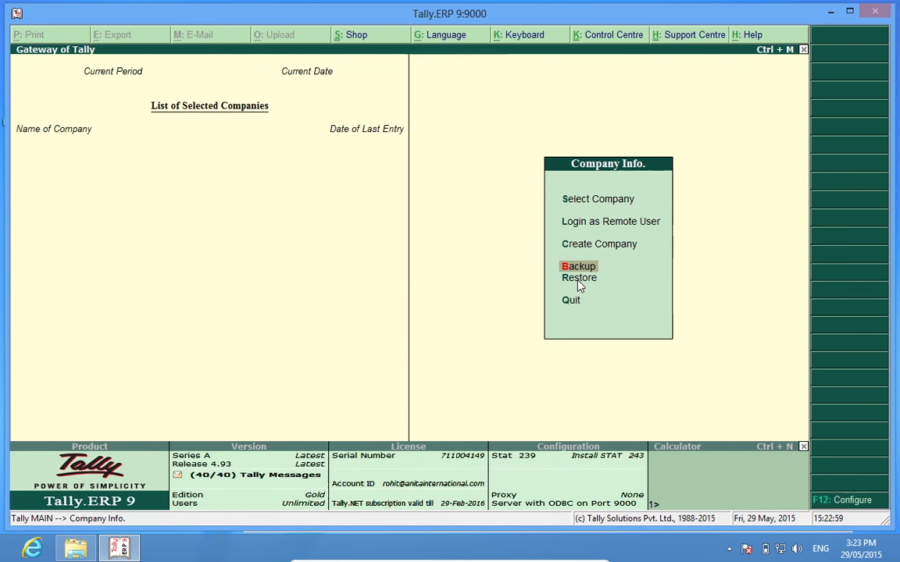
# - Start one more backup and set its destination to C:\tallybackup\wed
pyautogui.press('Return')
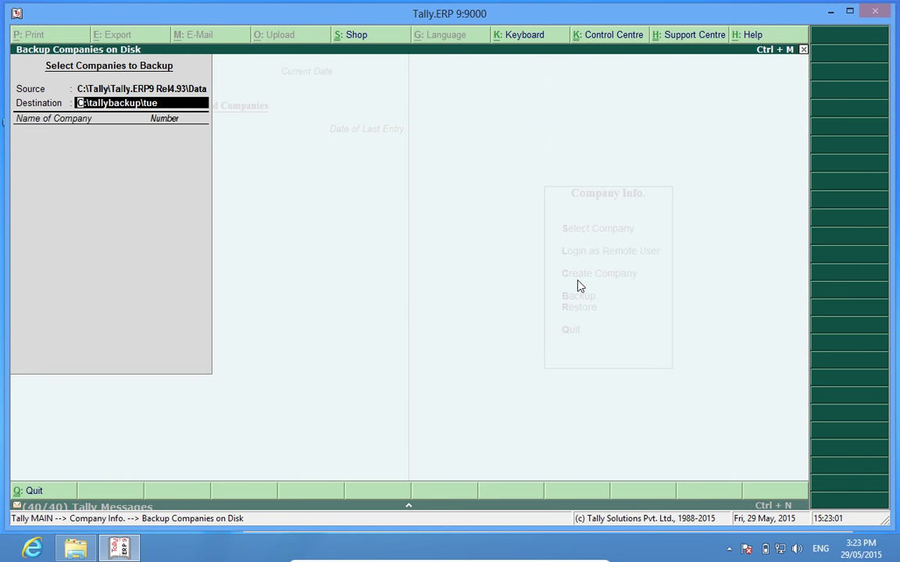
pyautogui.press('BackSpace')
pyautogui.press('BackSpace')
pyautogui.write('wed')
pyautogui.press('Return')
# - Add Anita International Demo Company and Anita International Demo Co, and run their backup to the wed folder
pyautogui.press('Down')
pyautogui.press('Return')
pyautogui.press('Return')
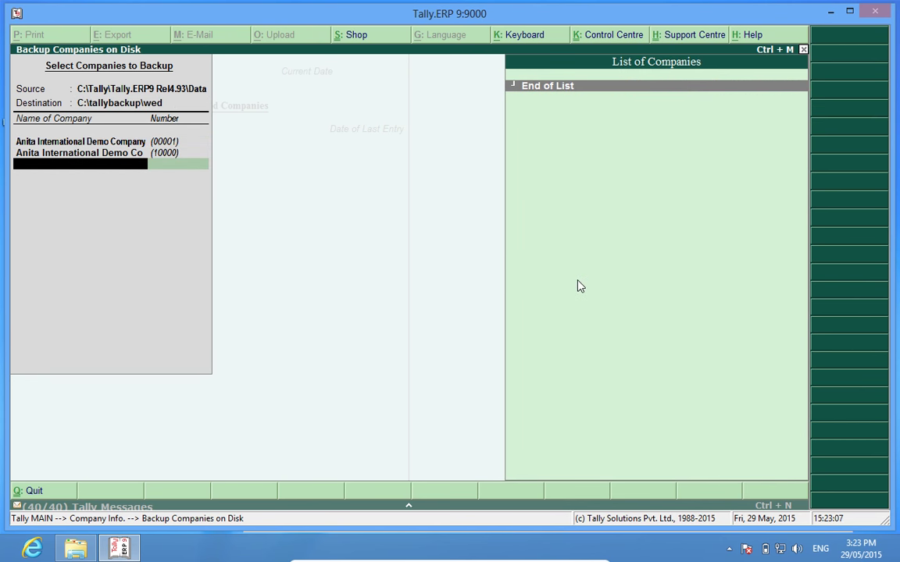
pyautogui.press('Return')
pyautogui.press('Return')
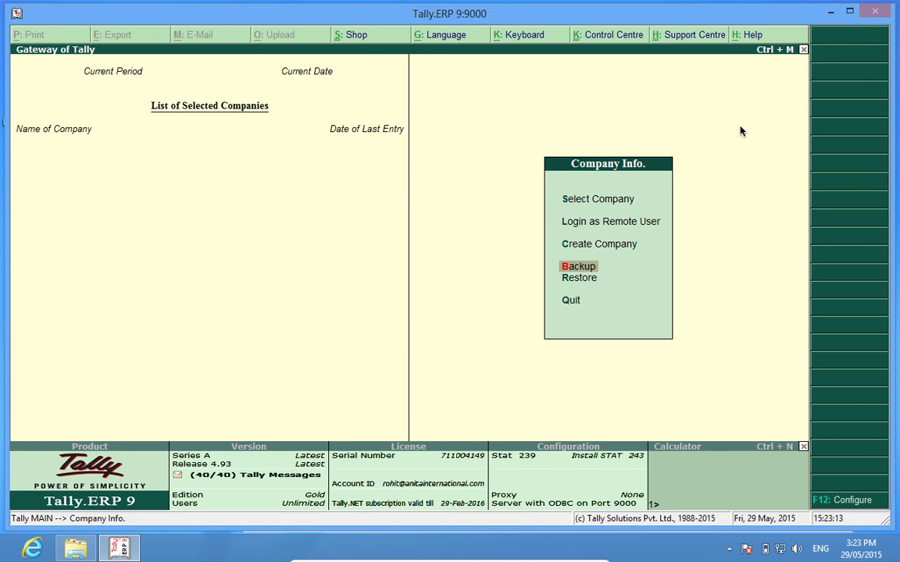
# - Switch to File Explorer and examine the backup files in the mon and wed subfolders of Tallybackup
pyautogui.click(830, 11)
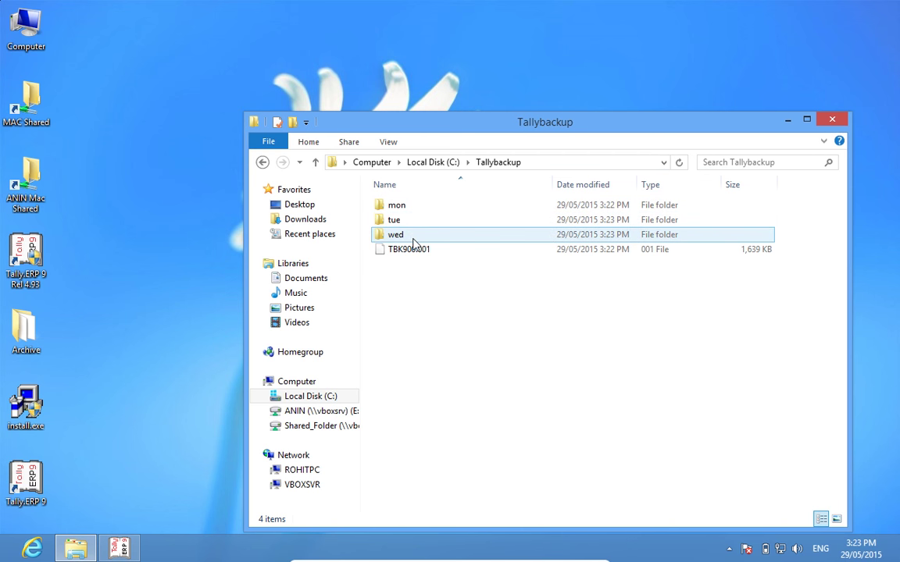
pyautogui.doubleClick(412, 208)
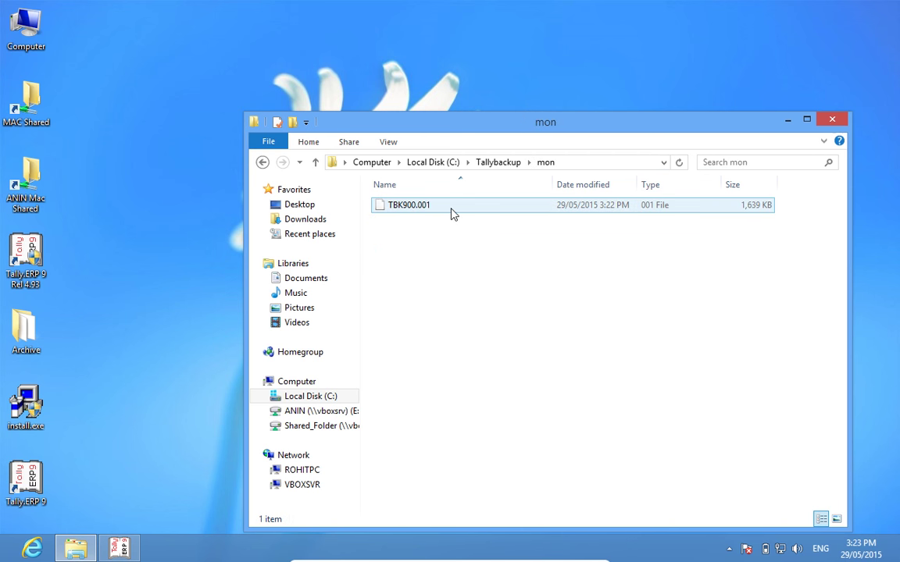
pyautogui.click(432, 165)
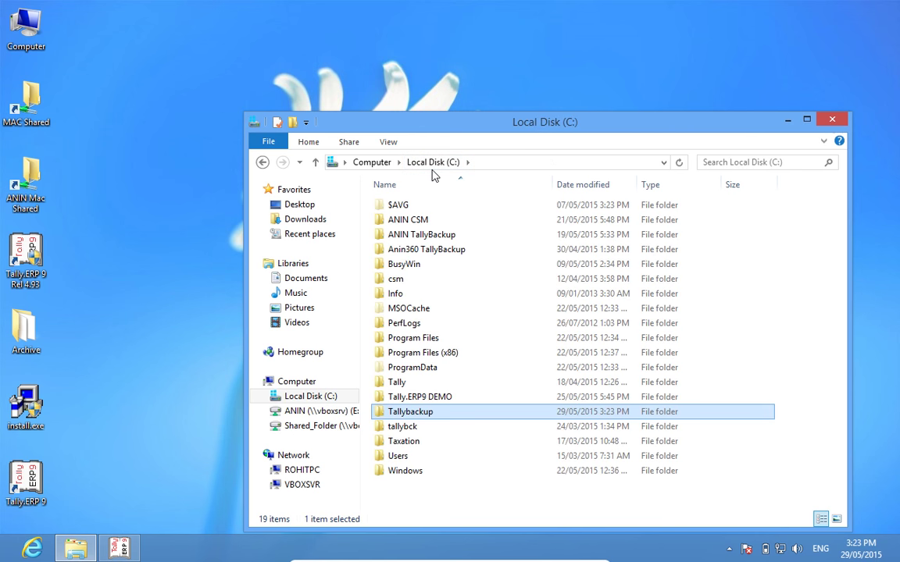
pyautogui.doubleClick(435, 416)
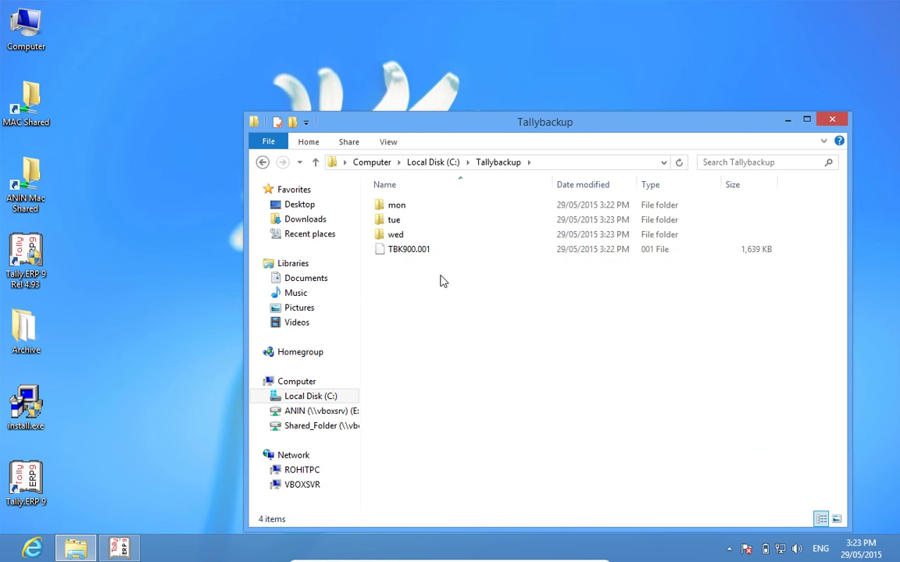
pyautogui.doubleClick(443, 235)
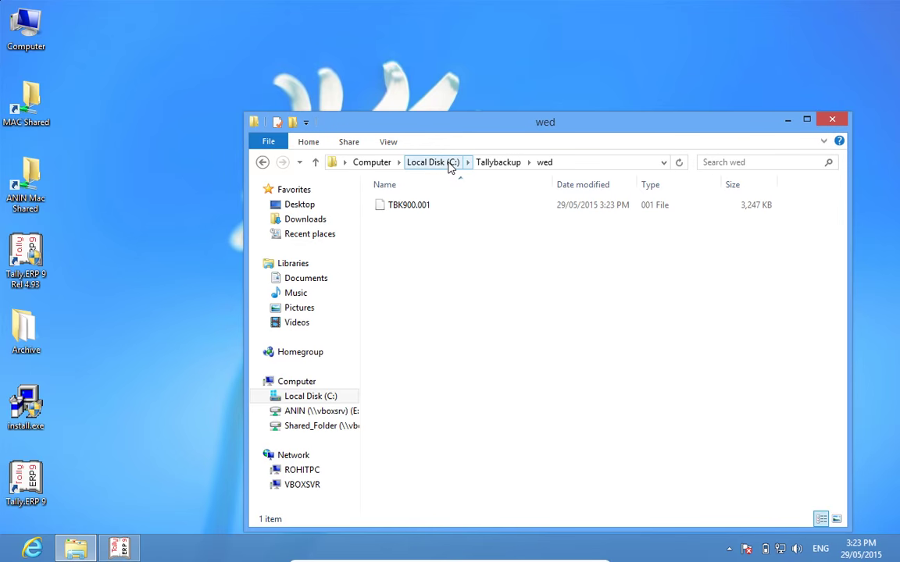
# - Switch to Tally.ERP 9, start a restore, and set its source to C:\tallybackup while keeping the Data folder destination
pyautogui.click(121, 549)
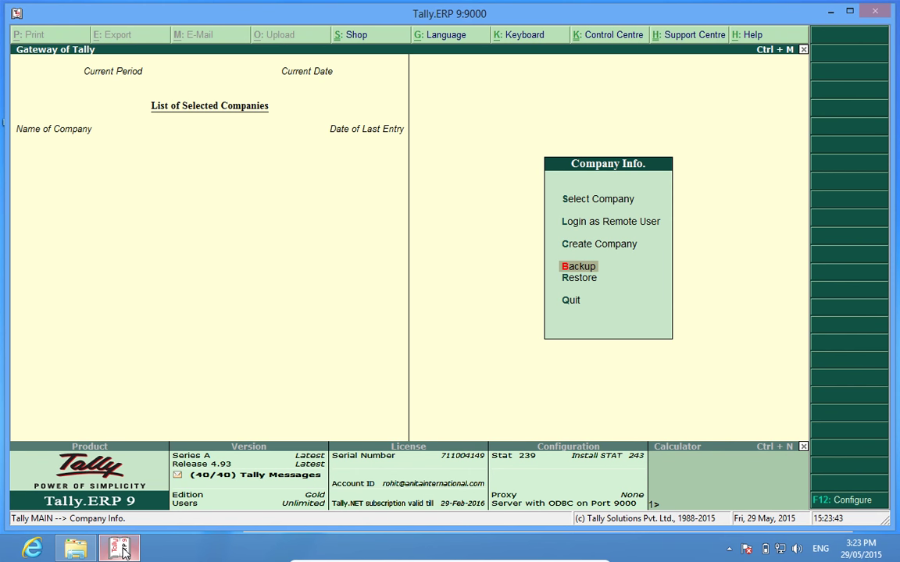
pyautogui.press('Down')
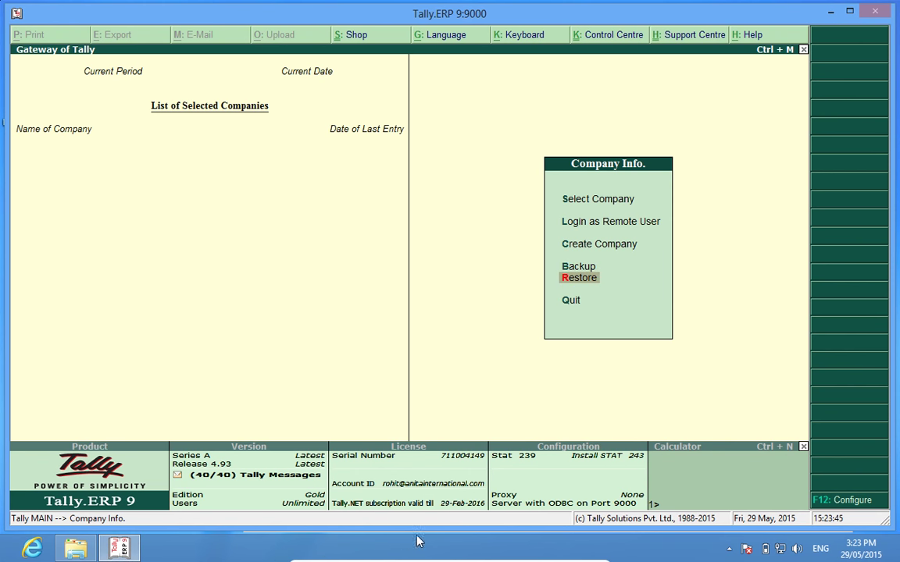
pyautogui.click(572, 286)
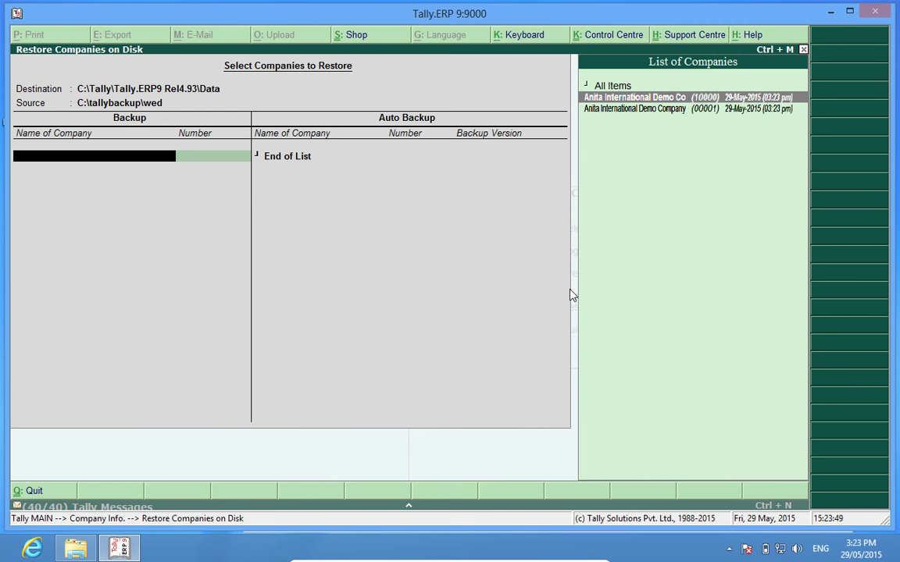
pyautogui.press('BackSpace')
pyautogui.press('BackSpace')
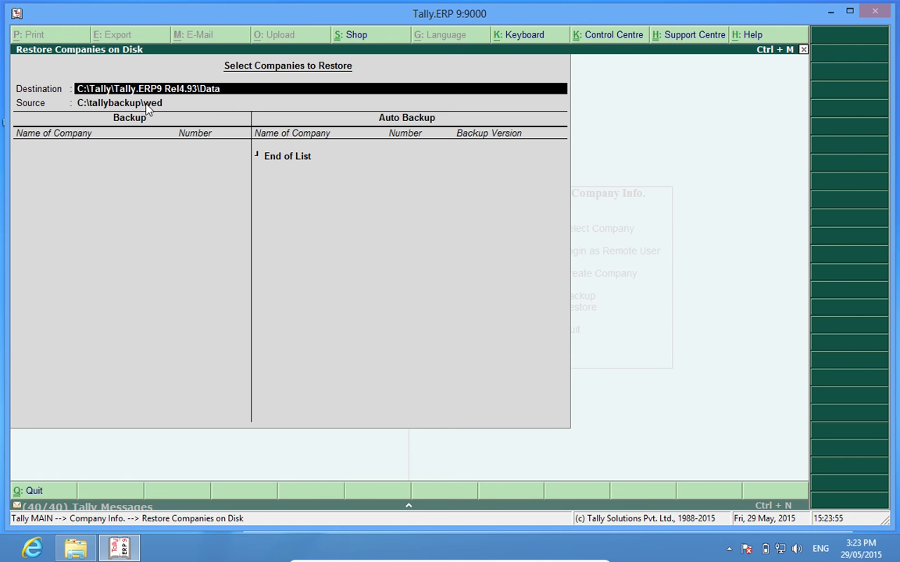
pyautogui.press('Return')
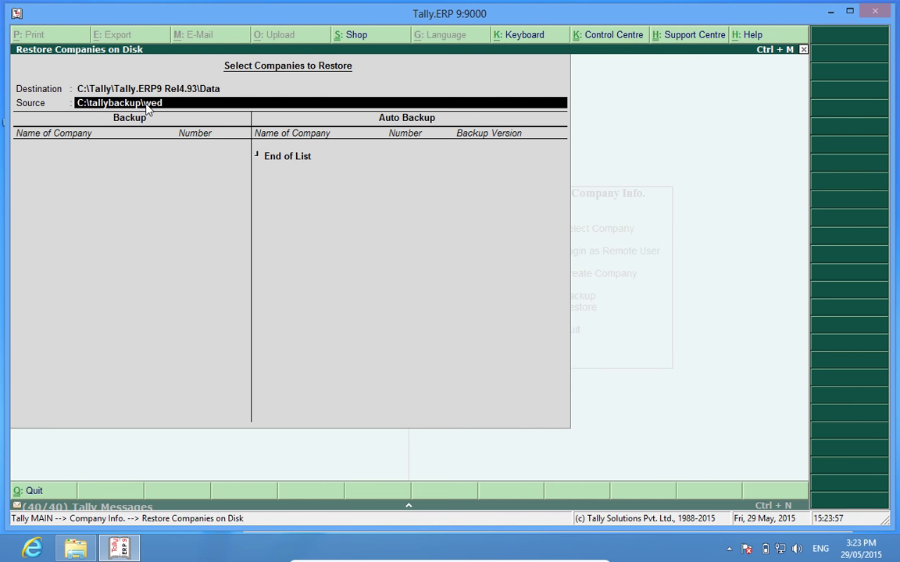
pyautogui.press('BackSpace')
pyautogui.press('BackSpace')
pyautogui.press('BackSpace')
pyautogui.press('BackSpace')
pyautogui.press('Return')
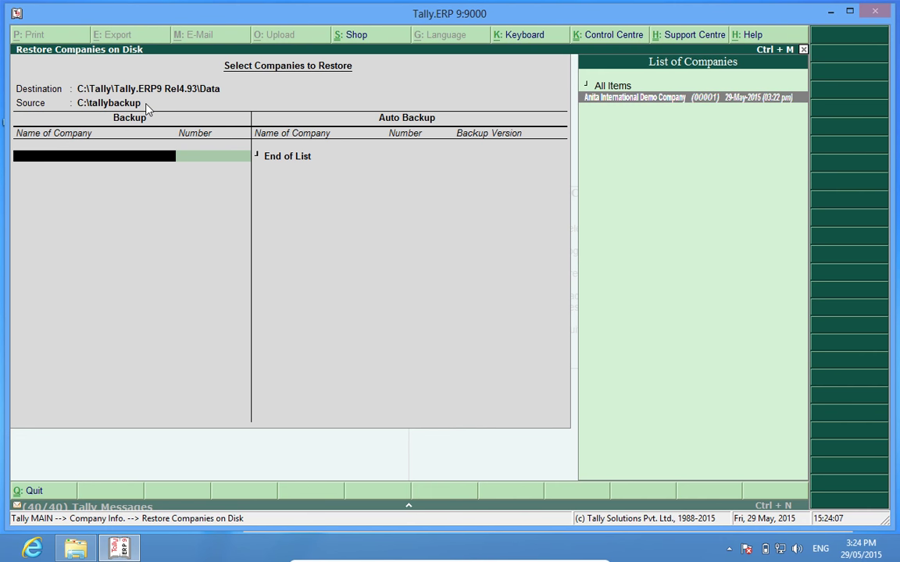
# - Restore Anita International Demo Company from the C:\tallybackup backup, overwriting its existing data
pyautogui.press('Return')
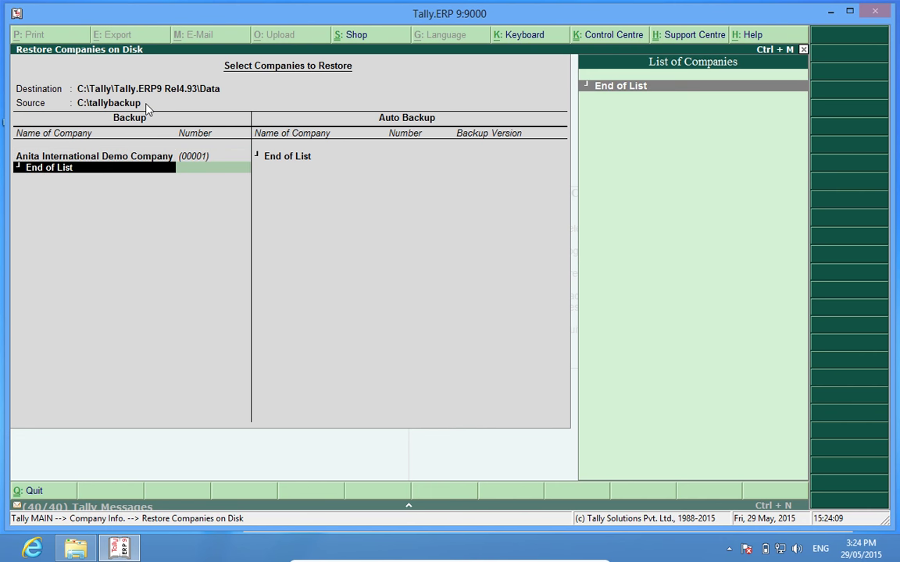
pyautogui.press('Return')
pyautogui.press('y')
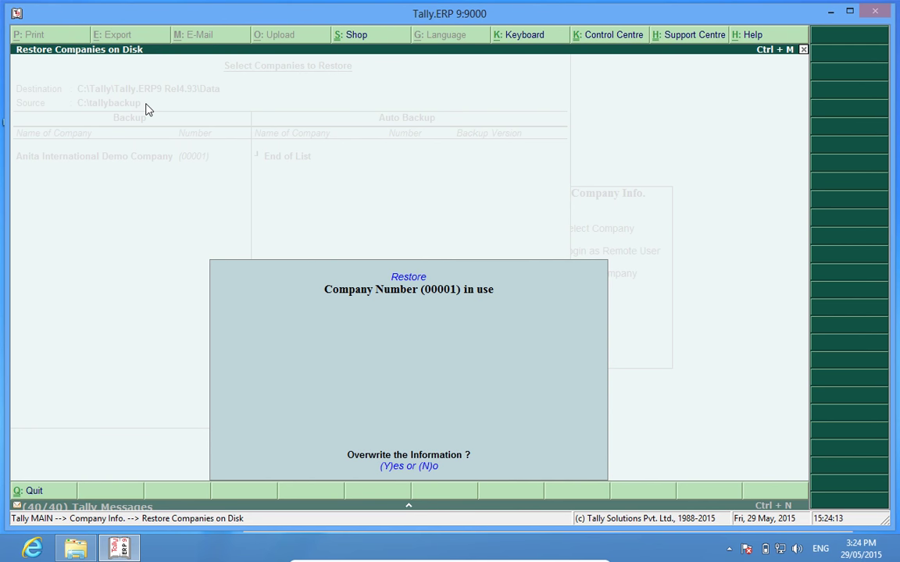
pyautogui.press('y')
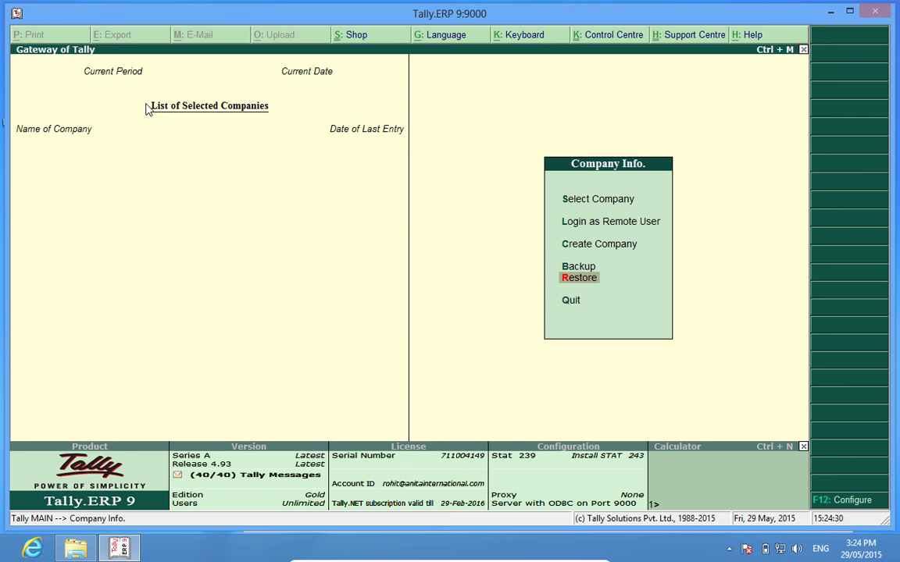
# - Start another company restore and set its source to C:\tallybackup\wed
pyautogui.press('Return')
pyautogui.press('BackSpace')
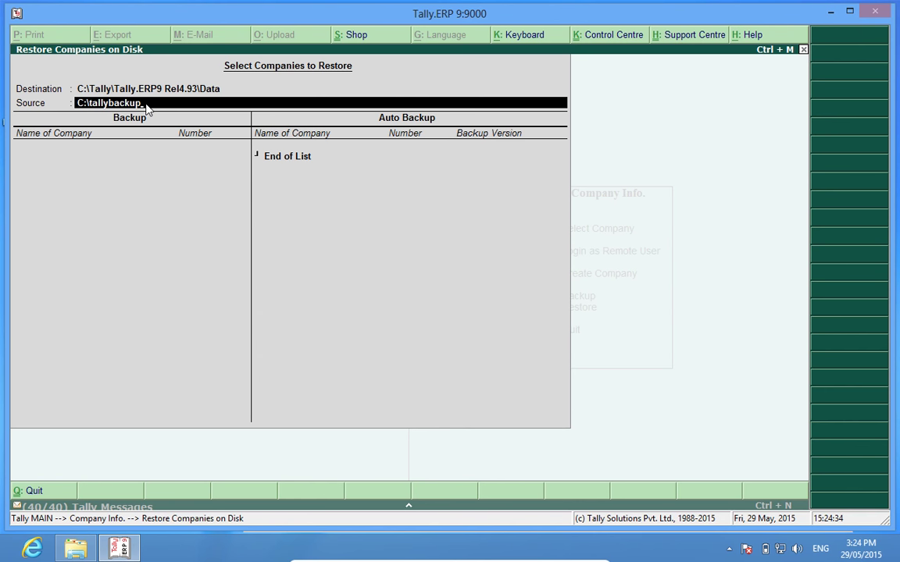
pyautogui.write('\\wed')
pyautogui.press('Return')
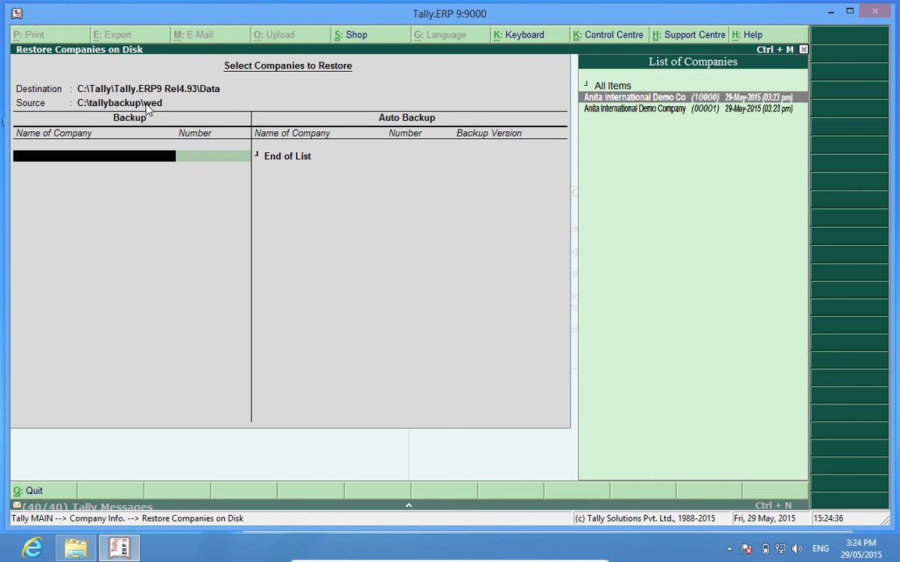
# - Restore only Anita International Demo Company from the wed backup, overwriting its existing data, and stay in the program
pyautogui.press('Down')
pyautogui.press('Return')
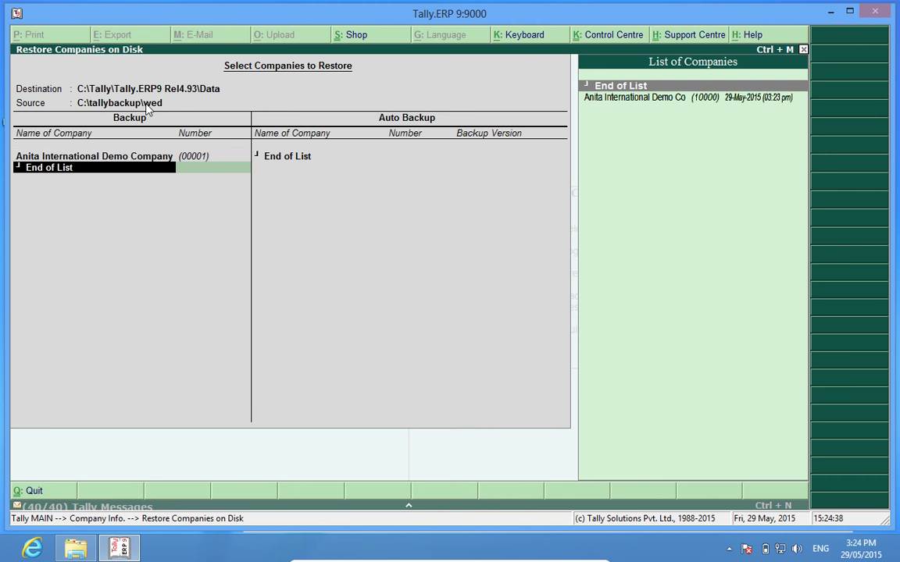
pyautogui.press('Return')
pyautogui.press('y')
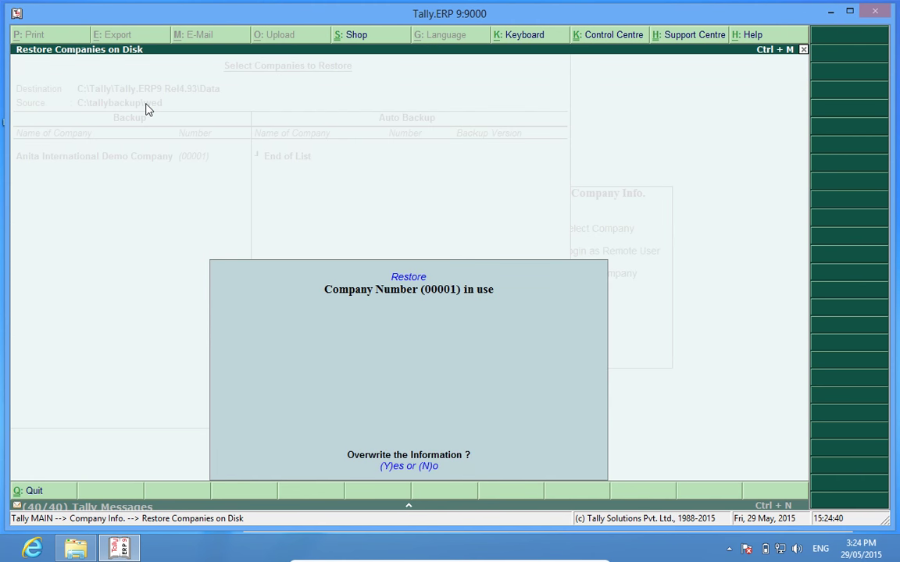
pyautogui.press('y')
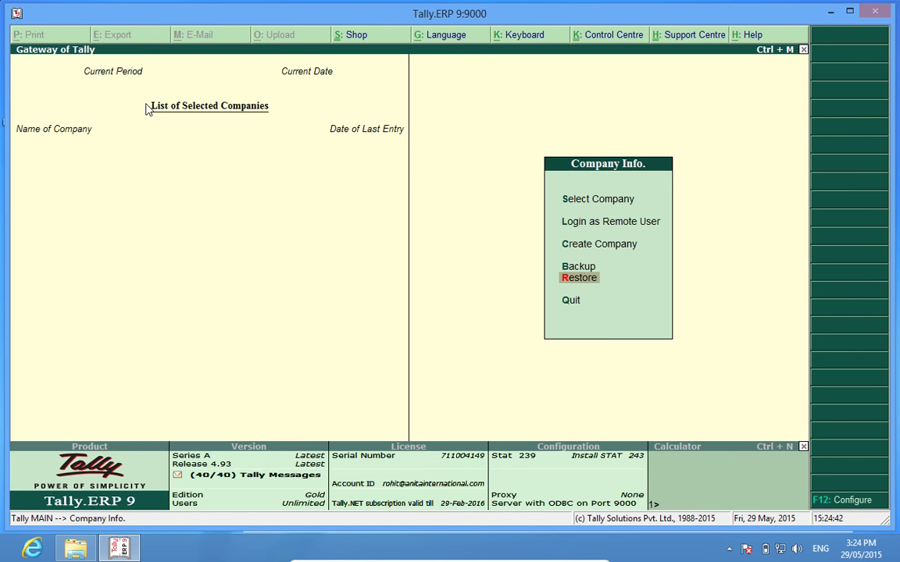
pyautogui.press('Escape')
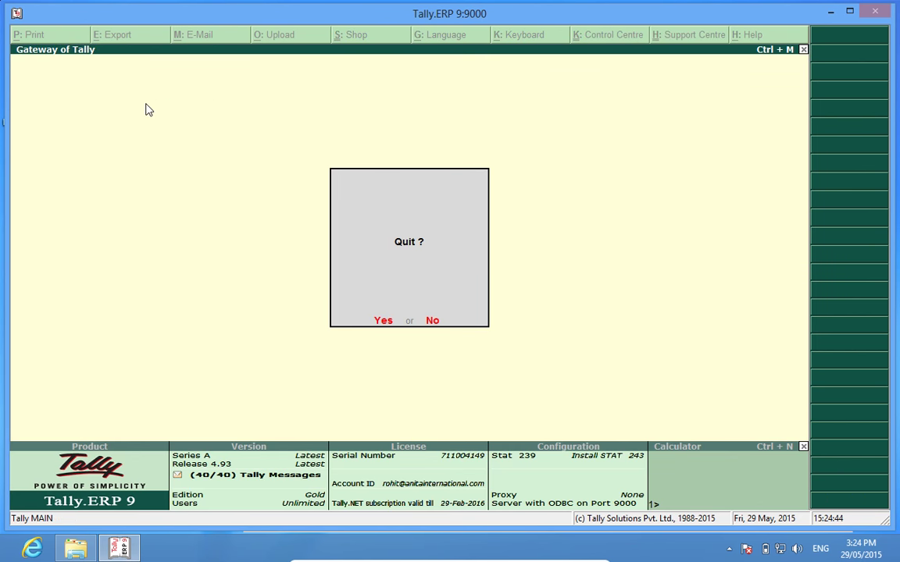
pyautogui.press('n')
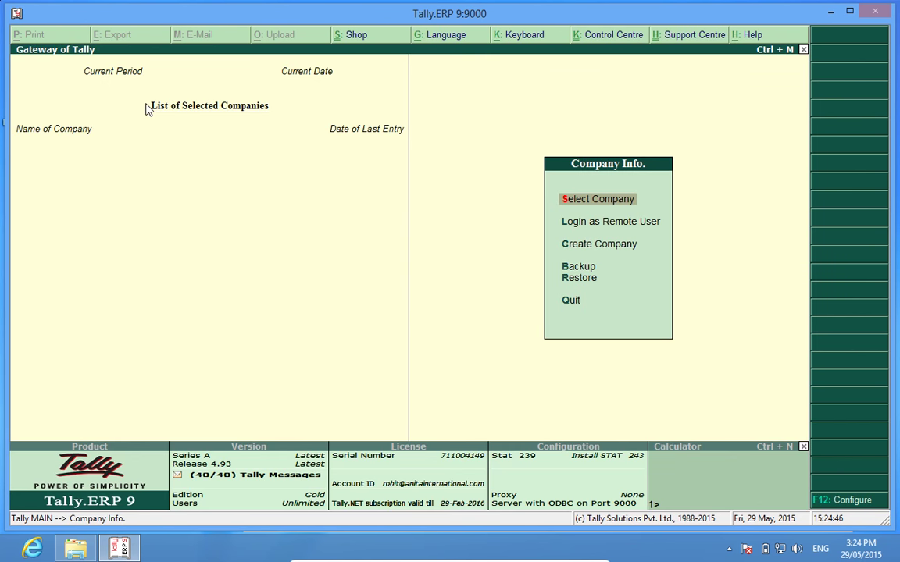